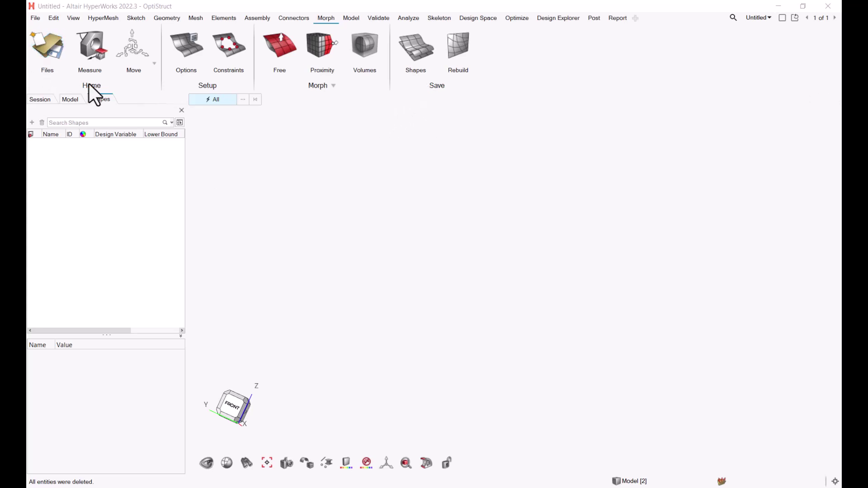
Open the arm_shape model from the HM2HST folder
{"action": "left_click", "coordinate": [34, 18]}
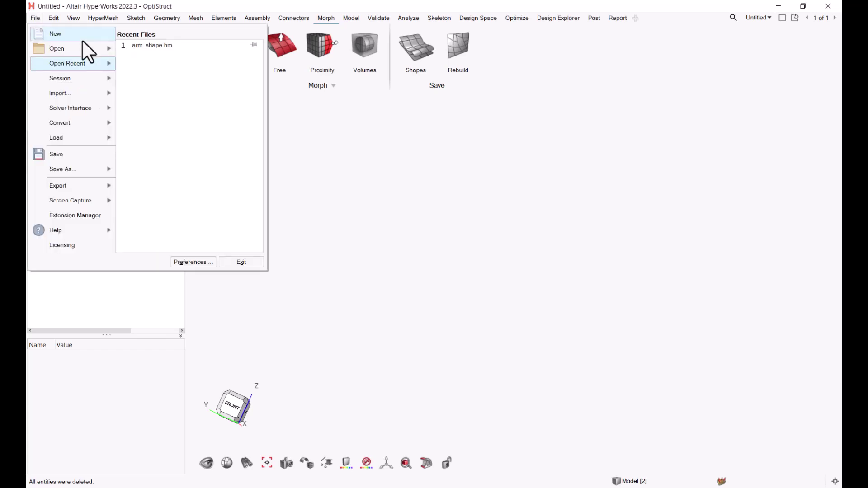
{"action": "mouse_move", "coordinate": [84, 45]}
{"action": "left_click", "coordinate": [149, 49]}
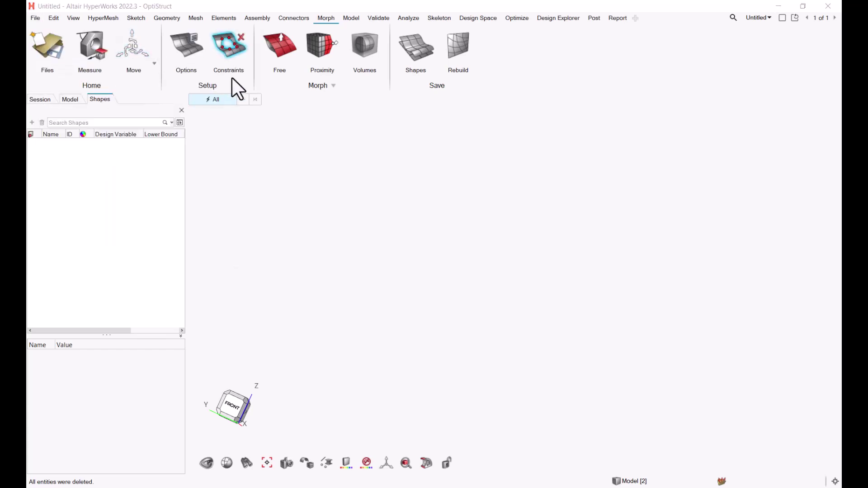
{"action": "left_click", "coordinate": [250, 101]}
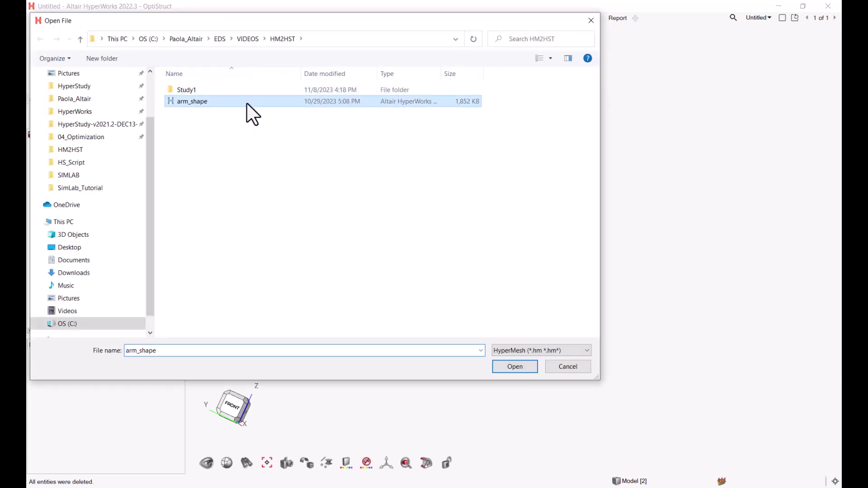
{"action": "left_click", "coordinate": [509, 365]}
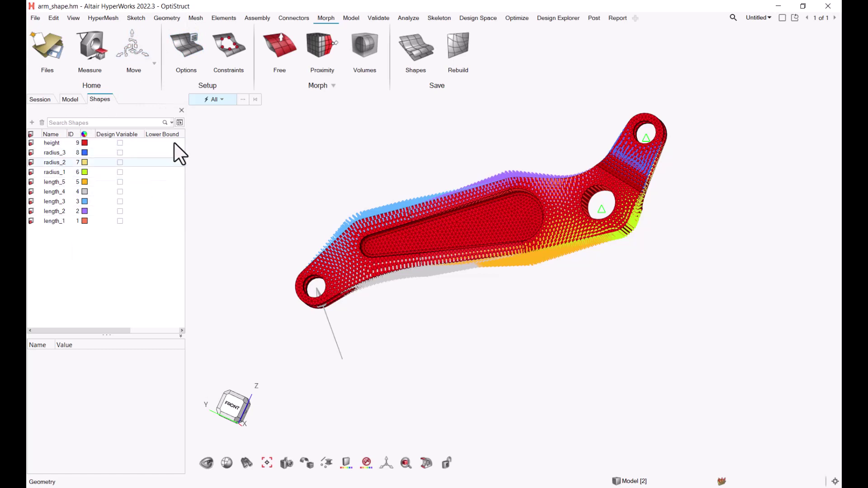
{"action": "left_click", "coordinate": [415, 46]}
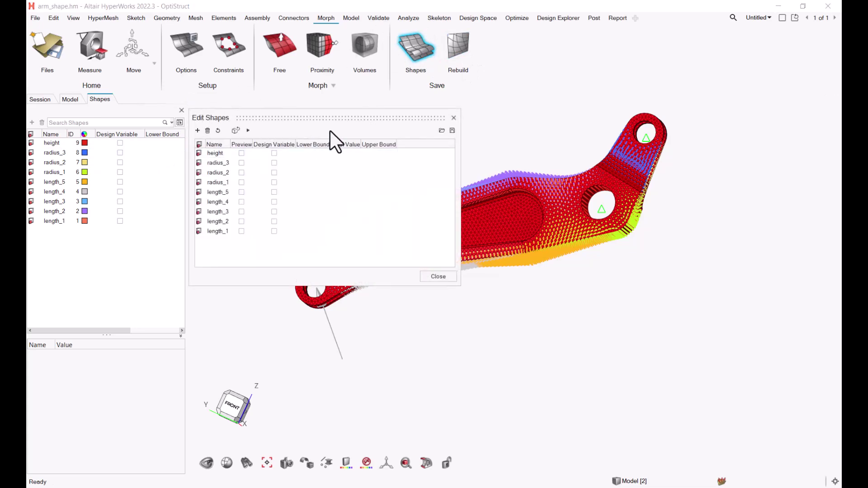
{"action": "scroll", "coordinate": [587, 167], "scroll_direction": "up", "scroll_amount": 4}
{"action": "scroll", "coordinate": [669, 228], "scroll_direction": "down", "scroll_amount": 3}
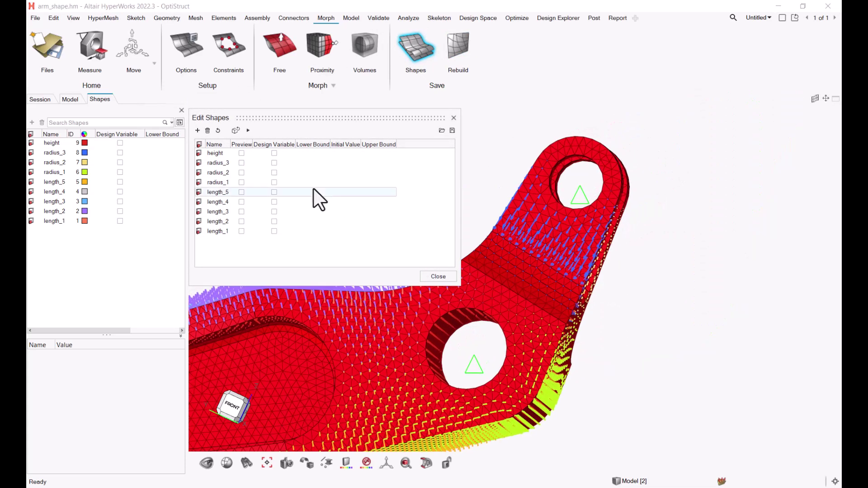
{"action": "left_click", "coordinate": [241, 153]}
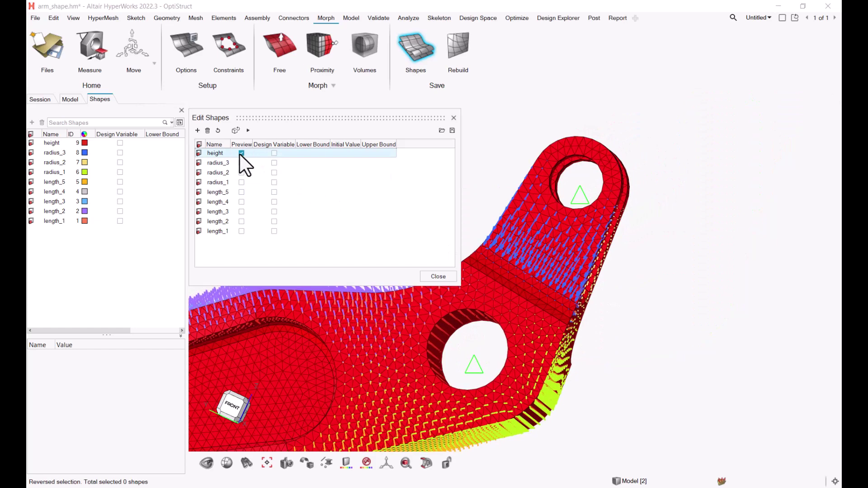
{"action": "left_click", "coordinate": [242, 163]}
{"action": "left_click", "coordinate": [242, 162]}
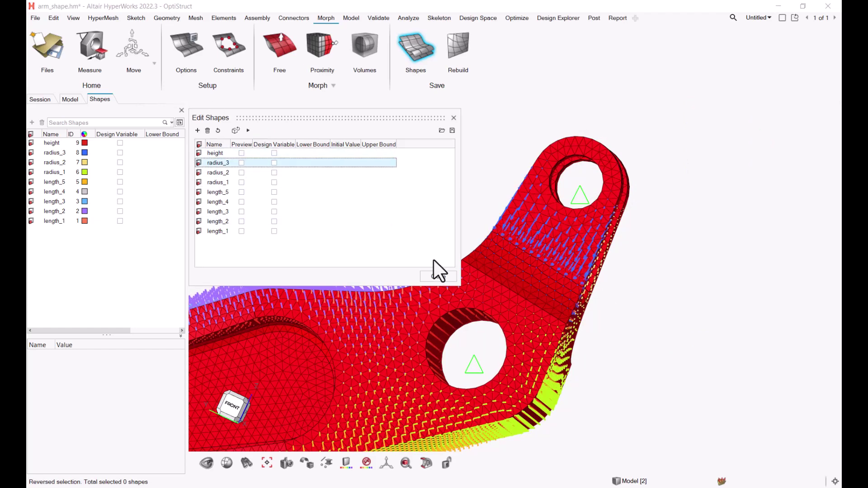
{"action": "left_click", "coordinate": [438, 276]}
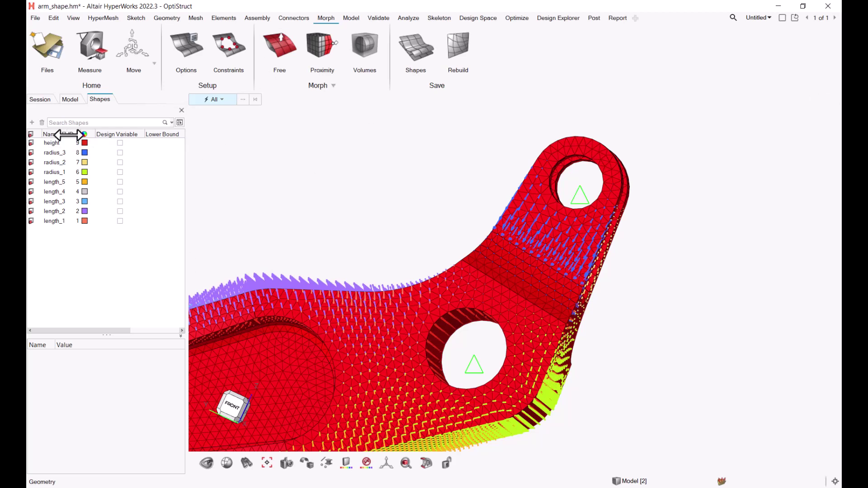
Start a HyperStudy export and name the study study1
{"action": "left_click", "coordinate": [36, 18]}
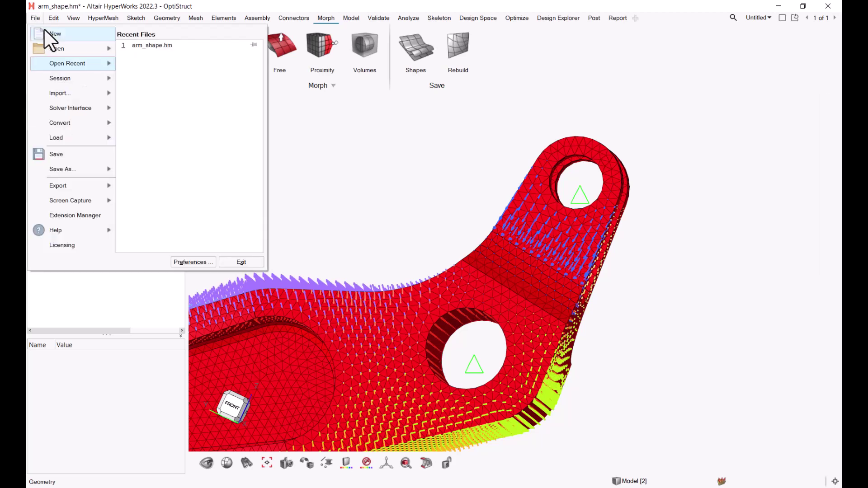
{"action": "mouse_move", "coordinate": [89, 201]}
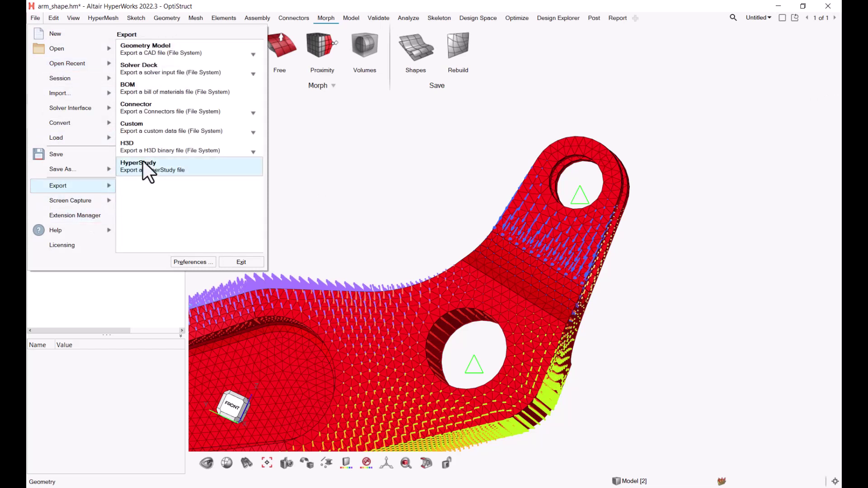
{"action": "left_click", "coordinate": [159, 166]}
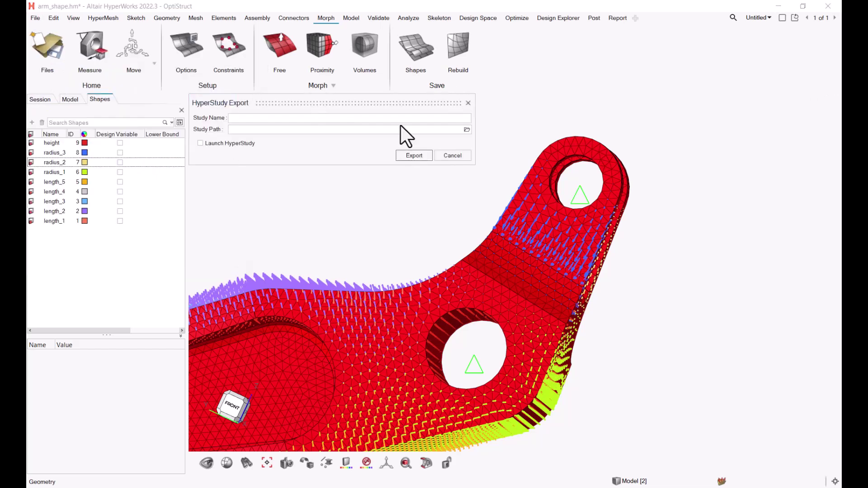
{"action": "left_click", "coordinate": [294, 119]}
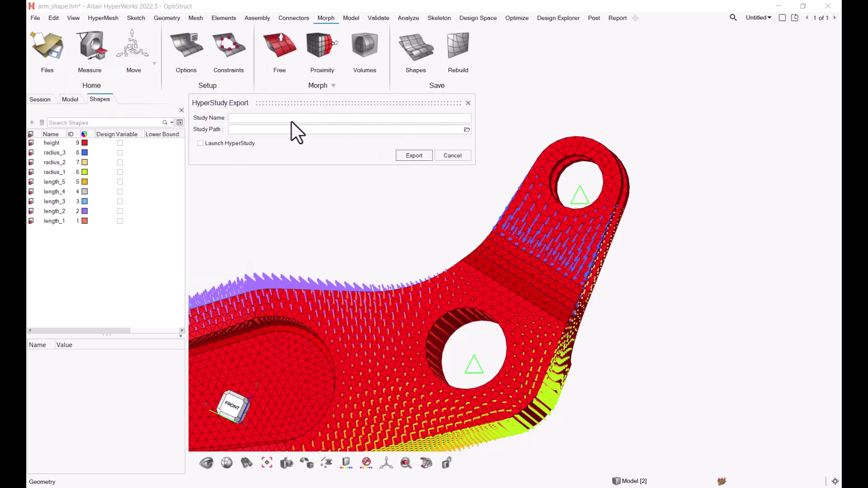
{"action": "type", "text": "study1"}
Set the study path to HM2HST/Study1 and enable Launch HyperStudy
{"action": "left_click", "coordinate": [467, 130]}
{"action": "left_click", "coordinate": [451, 369]}
{"action": "left_click", "coordinate": [447, 424]}
{"action": "left_click", "coordinate": [201, 143]}
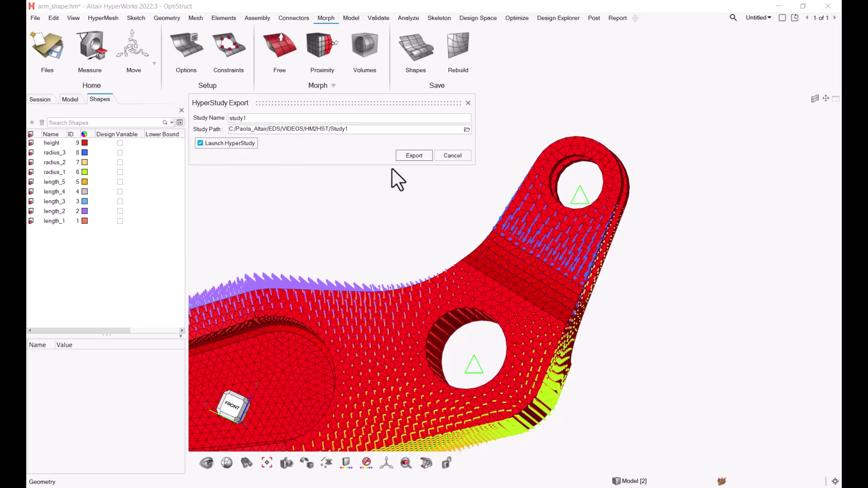
Export all nine Model > Shape parameters, height through length_5, as HyperStudy variables
{"action": "left_click", "coordinate": [414, 155]}
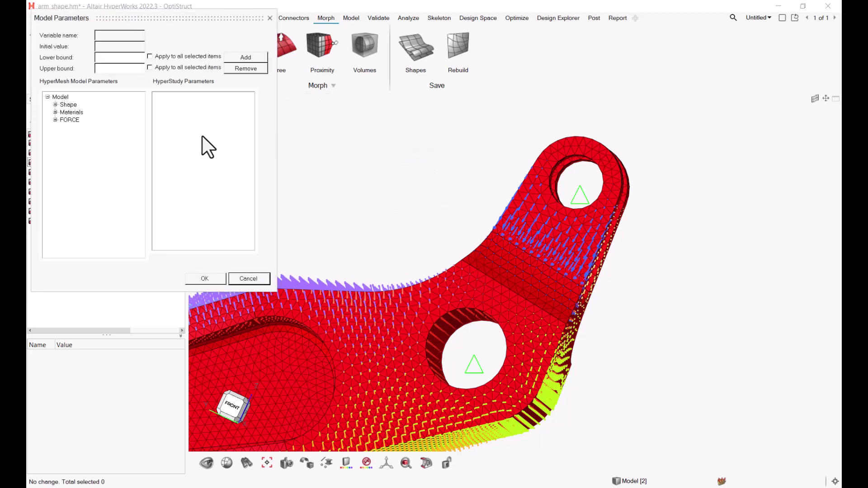
{"action": "left_click", "coordinate": [55, 105]}
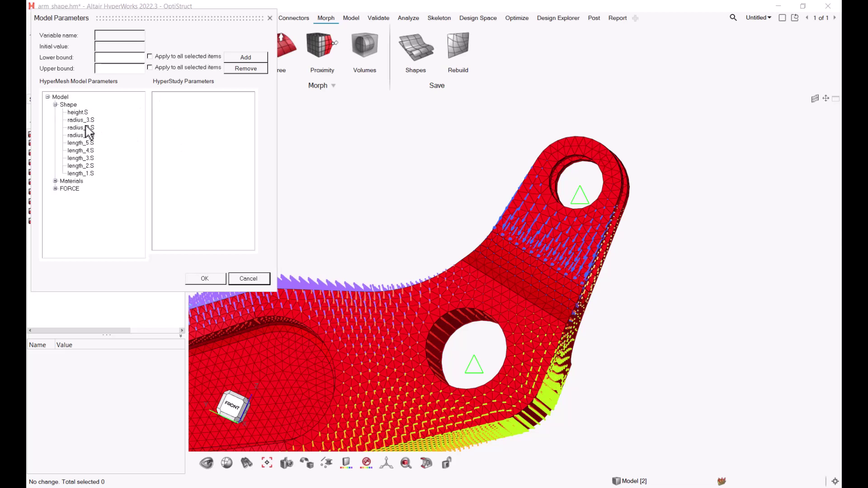
{"action": "left_click", "coordinate": [83, 113]}
{"action": "left_click_drag", "start_coordinate": [83, 113], "coordinate": [97, 176]}
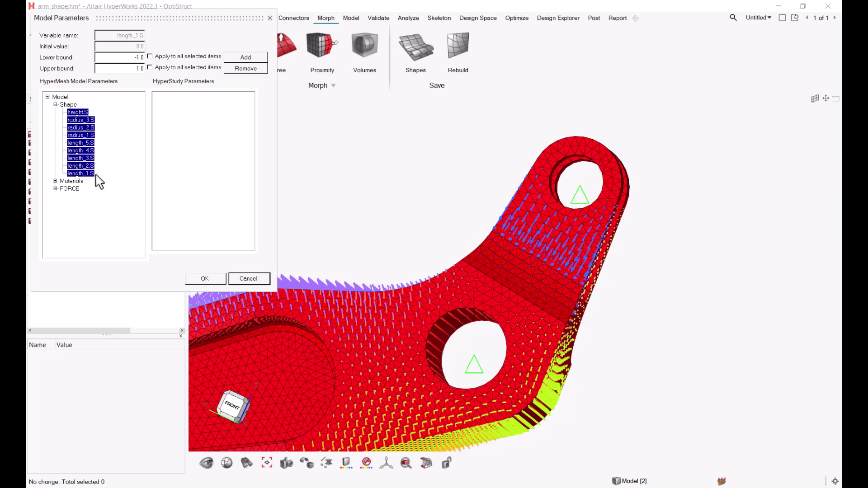
{"action": "left_click", "coordinate": [253, 59]}
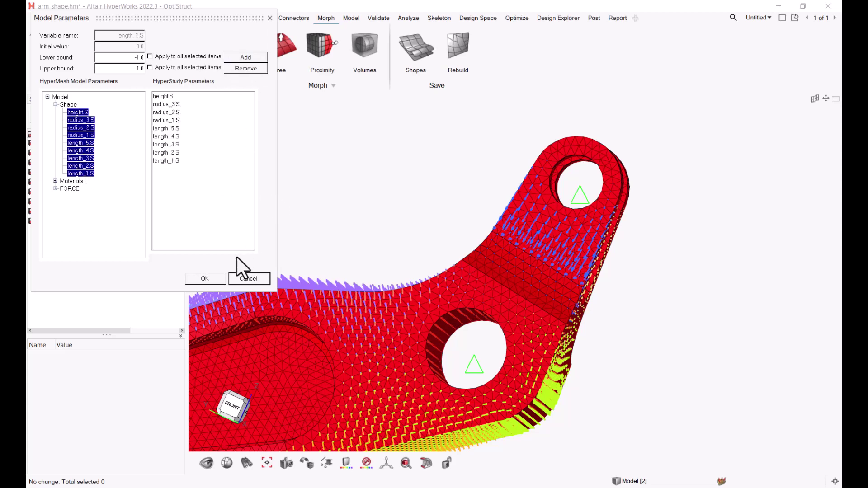
{"action": "left_click", "coordinate": [205, 278]}
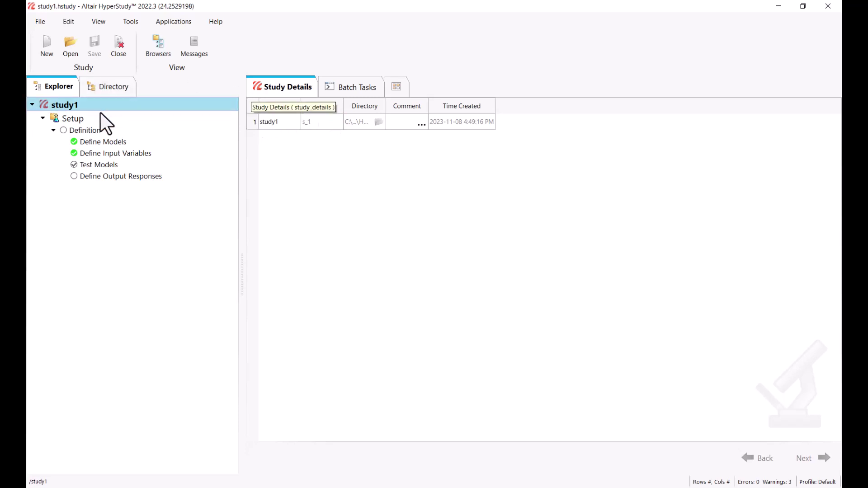
Set Model 1's solver execution script to OptiStruct (os), accept the warnings, and continue to input variables
{"action": "left_click", "coordinate": [105, 142]}
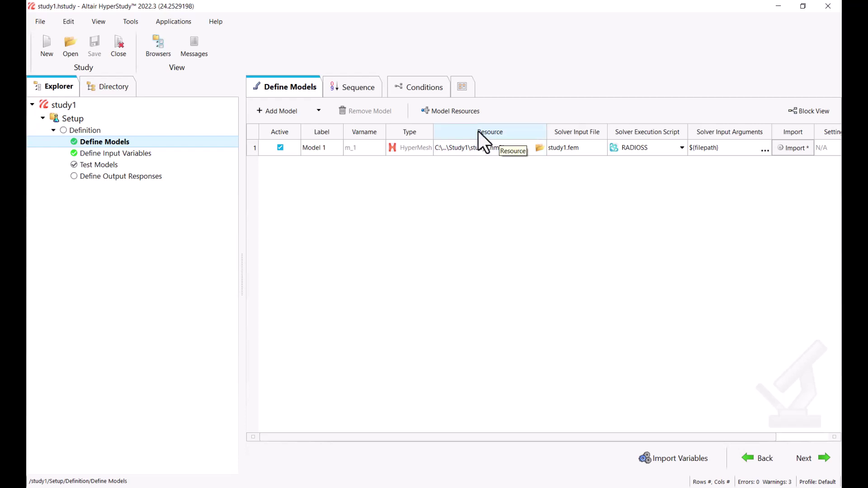
{"action": "double_click", "coordinate": [433, 134]}
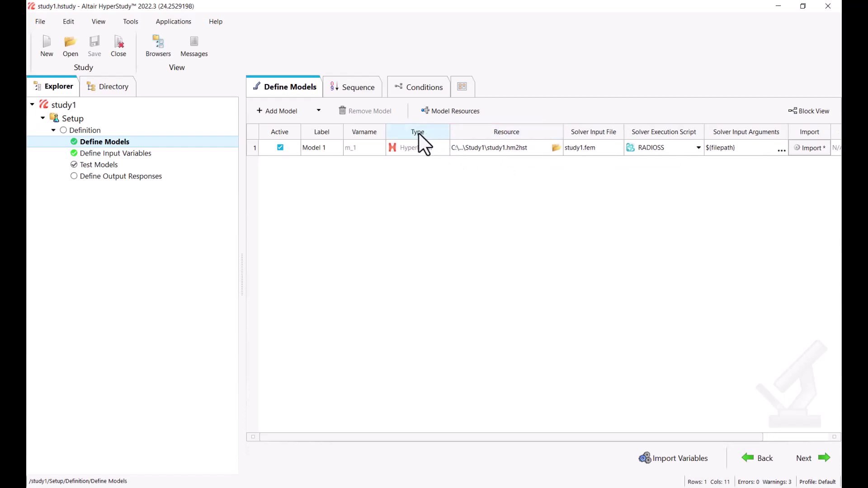
{"action": "left_click", "coordinate": [661, 149]}
{"action": "left_click", "coordinate": [677, 192]}
{"action": "left_click", "coordinate": [417, 260]}
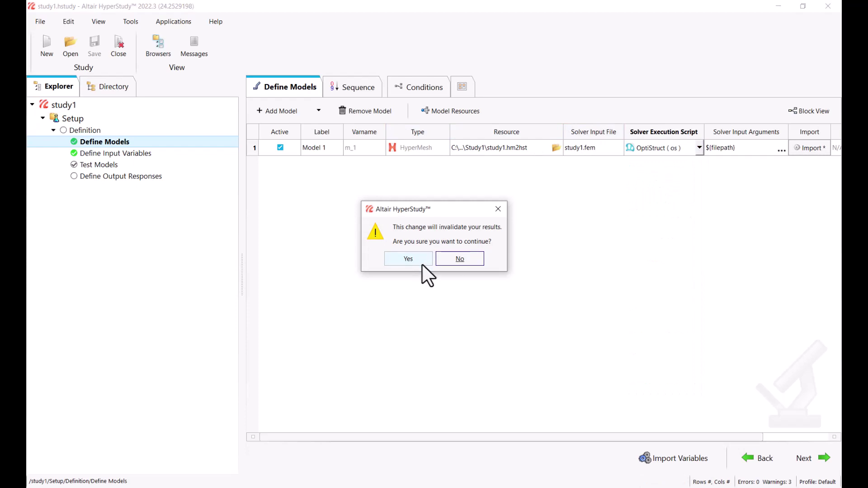
{"action": "left_click", "coordinate": [413, 260]}
{"action": "left_click", "coordinate": [804, 461]}
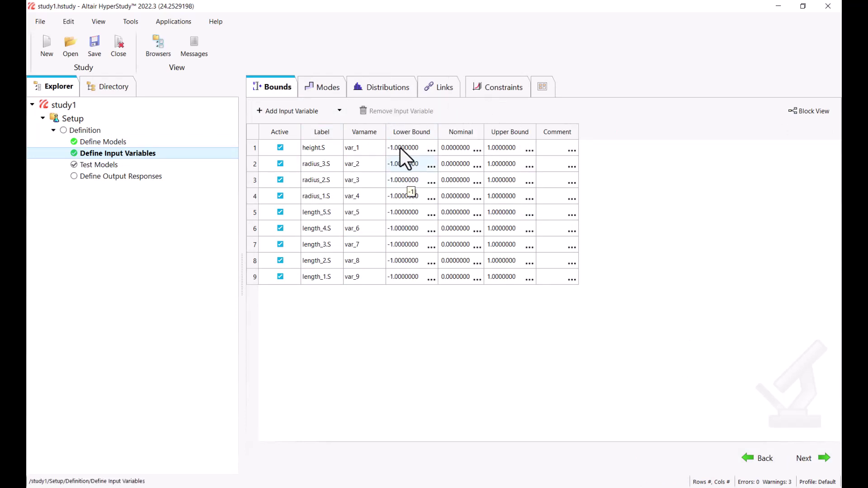
Test-run the model definition until Write, Execute and Extract pass, then show Define Output Responses
{"action": "left_click", "coordinate": [107, 164]}
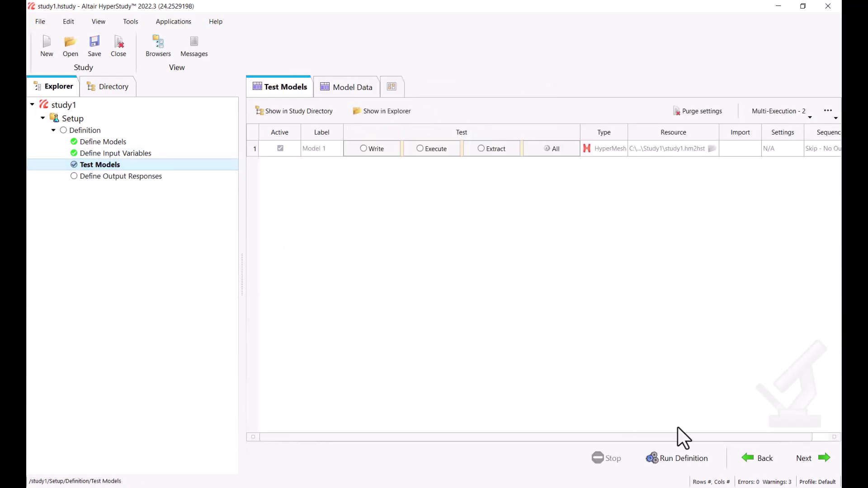
{"action": "left_click", "coordinate": [694, 458]}
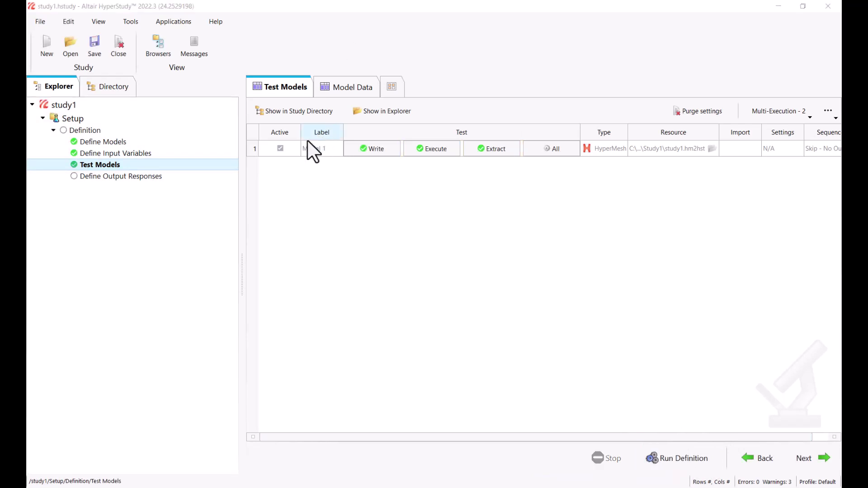
{"action": "left_click", "coordinate": [198, 176]}
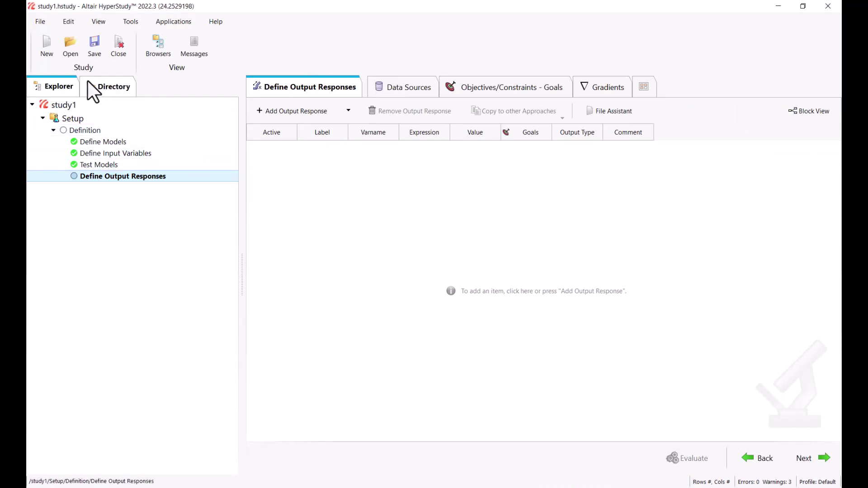
Bring study1.h3d from approaches/setup_1-def/run__00001/m_1 into the output responses page
{"action": "left_click", "coordinate": [106, 87]}
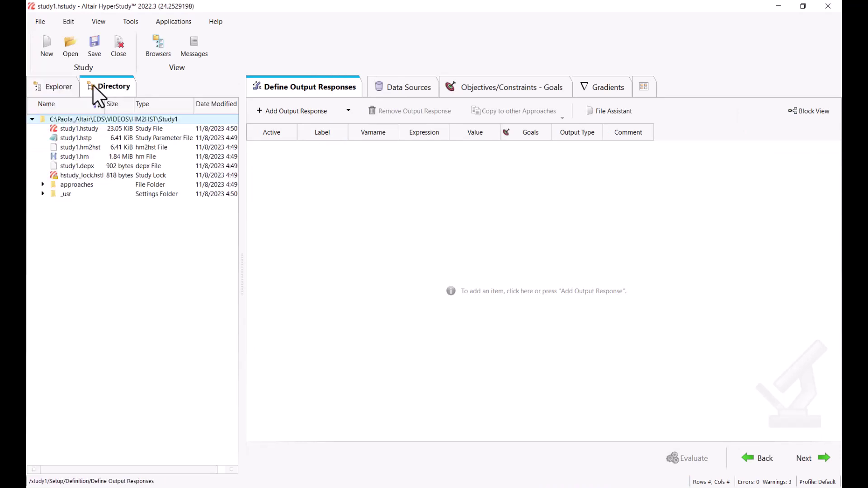
{"action": "left_click", "coordinate": [43, 184]}
{"action": "left_click", "coordinate": [52, 193]}
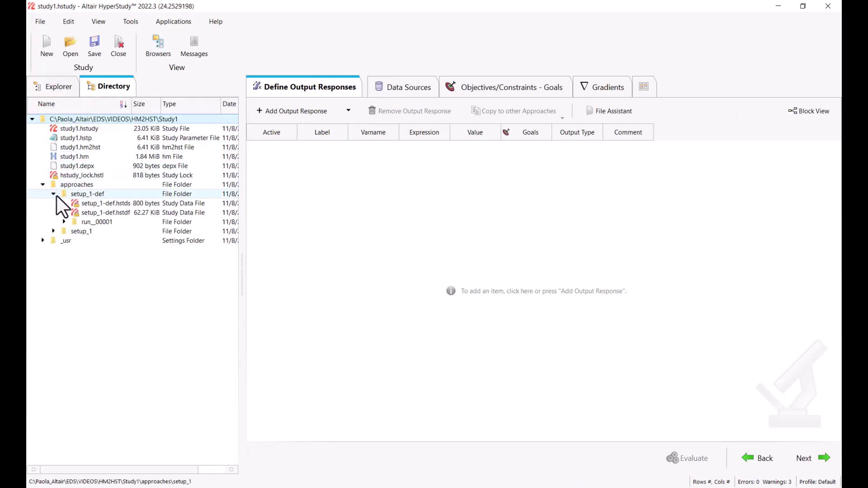
{"action": "left_click", "coordinate": [64, 221]}
{"action": "left_click", "coordinate": [76, 231]}
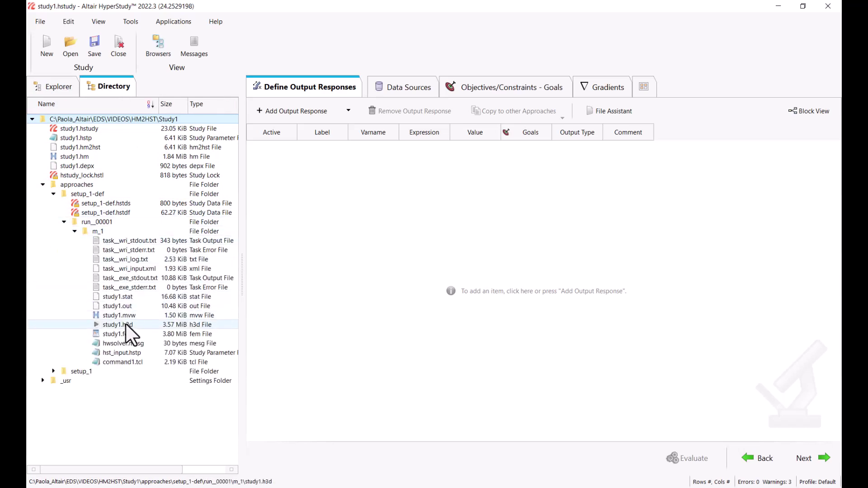
{"action": "left_click_drag", "start_coordinate": [119, 325], "coordinate": [325, 185]}
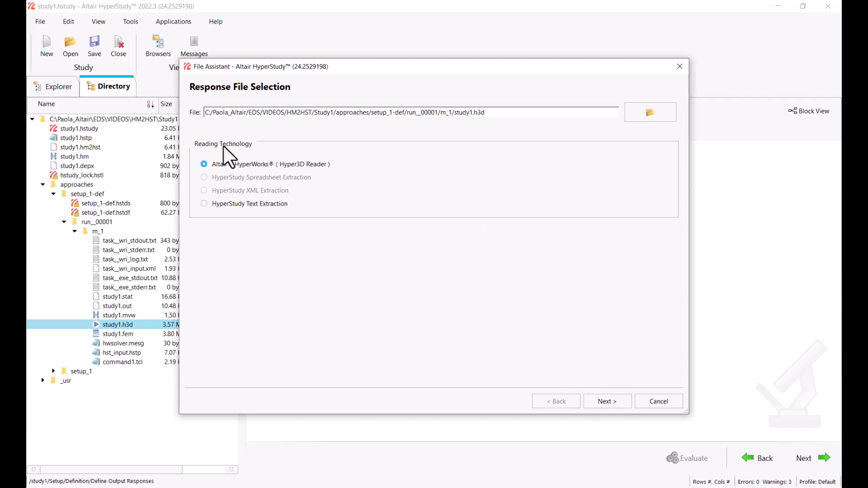
Read study1.h3d with Hyper3D Reader, Multiple Items, Subcase 1 and Displacement (Grids) results
{"action": "left_click", "coordinate": [616, 403]}
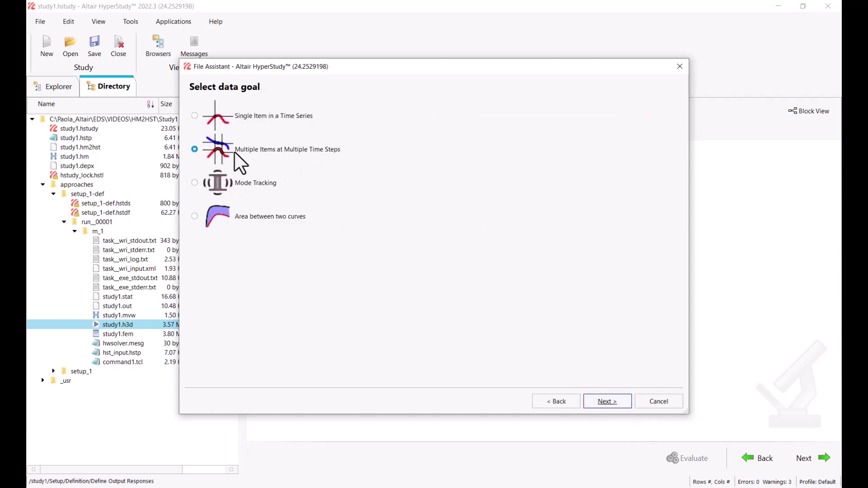
{"action": "left_click", "coordinate": [611, 402]}
{"action": "left_click", "coordinate": [267, 105]}
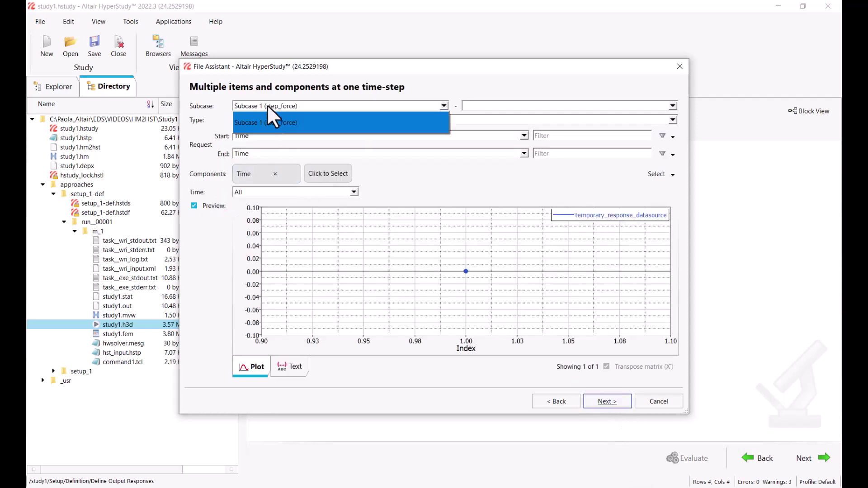
{"action": "left_click", "coordinate": [267, 104]}
{"action": "left_click", "coordinate": [257, 121]}
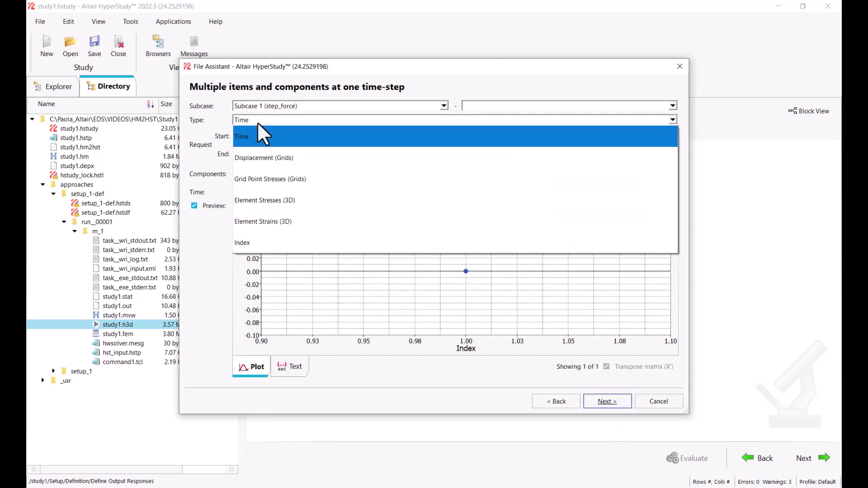
{"action": "left_click", "coordinate": [251, 157]}
Change the displacement component from X to magnitude MAG
{"action": "left_click", "coordinate": [266, 174]}
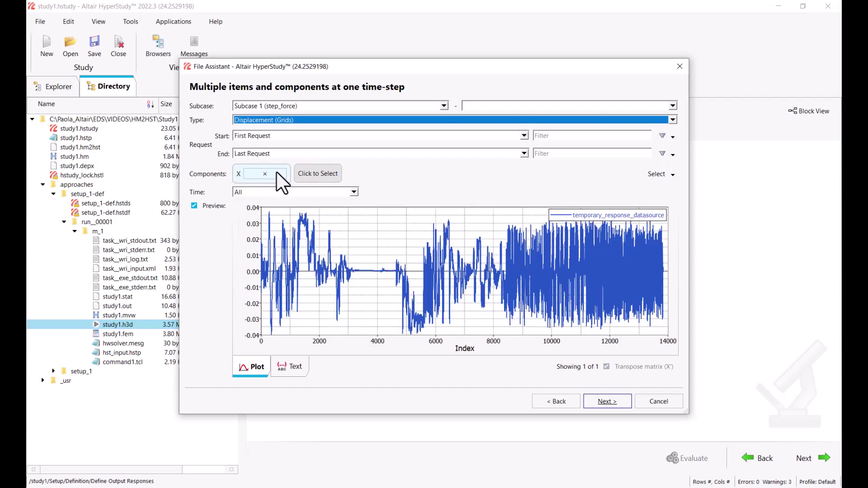
{"action": "left_click", "coordinate": [265, 174]}
{"action": "left_click", "coordinate": [263, 175]}
{"action": "left_click", "coordinate": [269, 222]}
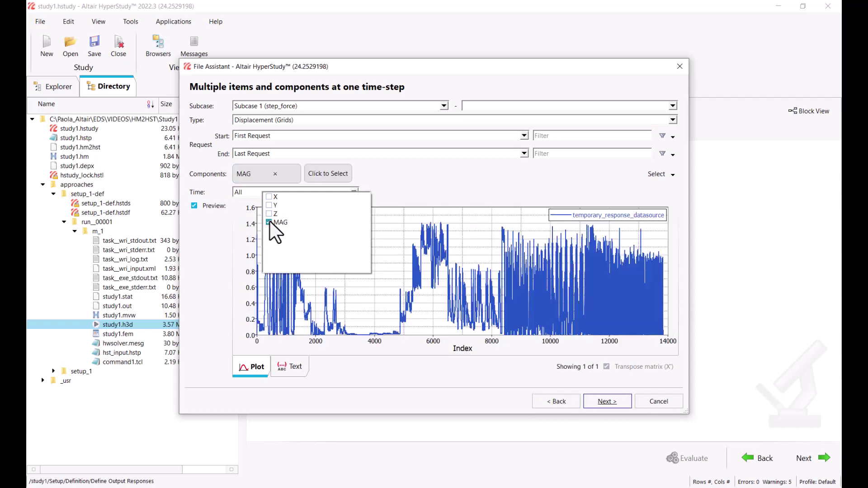
{"action": "left_click", "coordinate": [387, 173]}
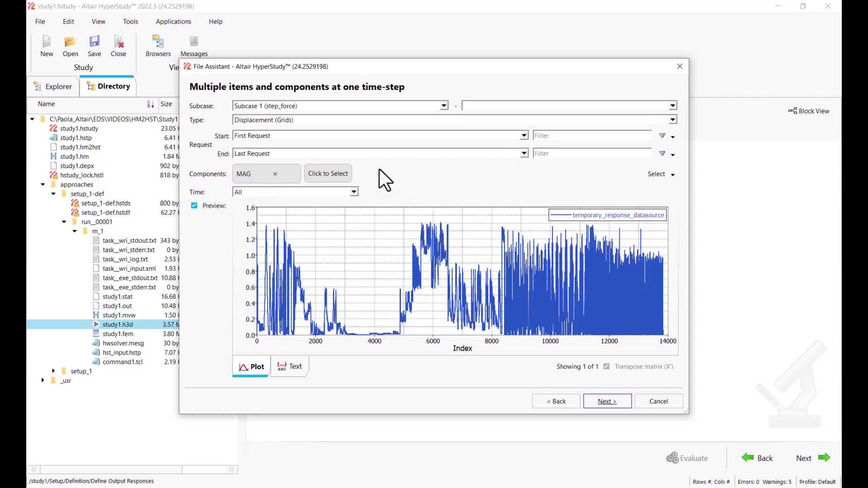
Create the maximum displacement response max(ds_1) and evaluate it to 1.4108413
{"action": "left_click", "coordinate": [613, 402]}
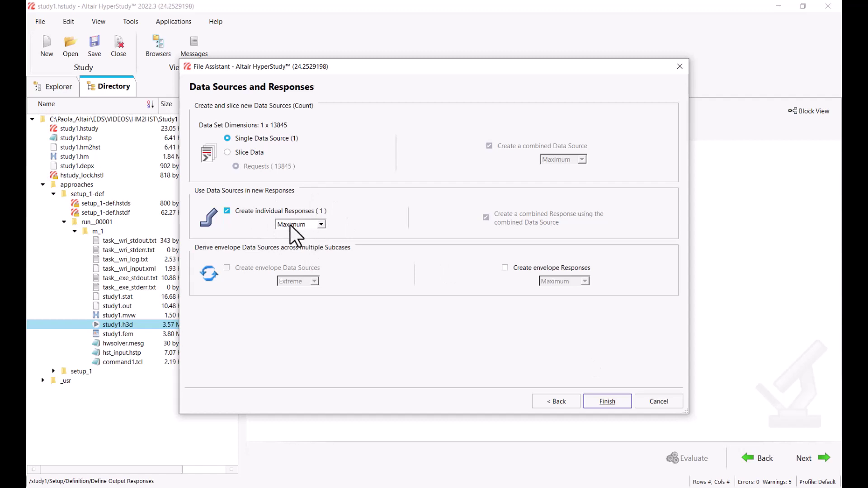
{"action": "left_click", "coordinate": [624, 406]}
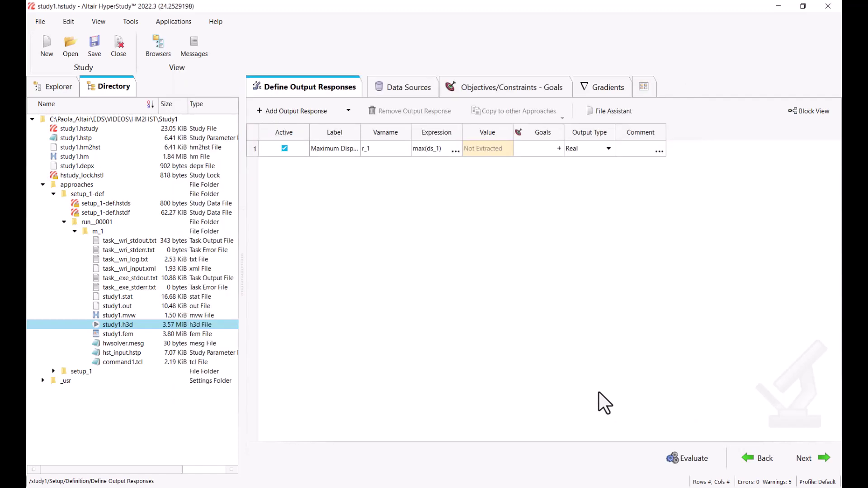
{"action": "left_click", "coordinate": [687, 455]}
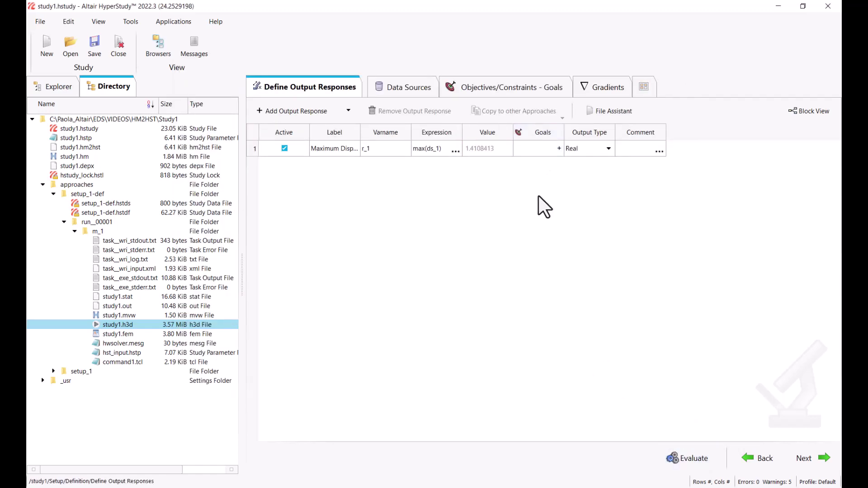